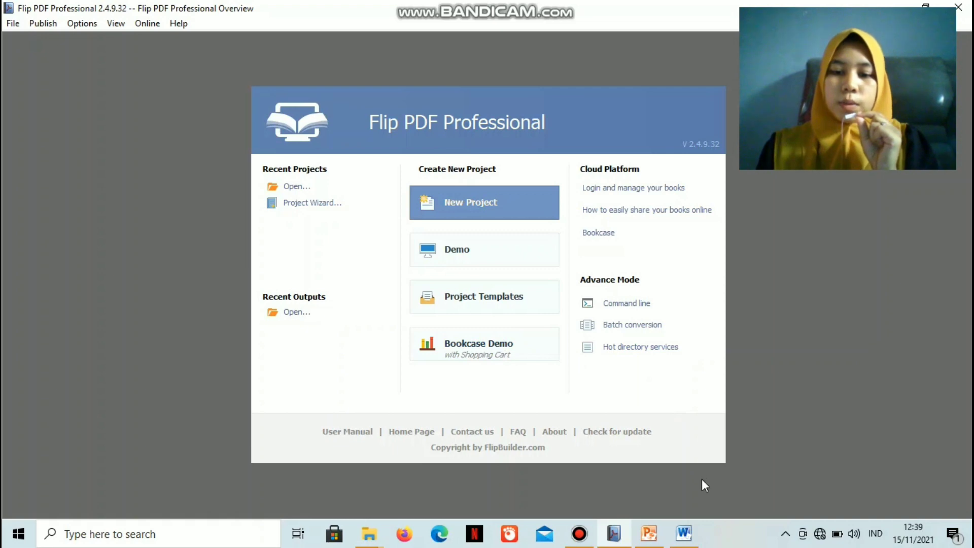
# Switch to Word and open MAKALAH ALJABAR LINEAR.docx from the Documents folder
pyautogui.click(685, 534)
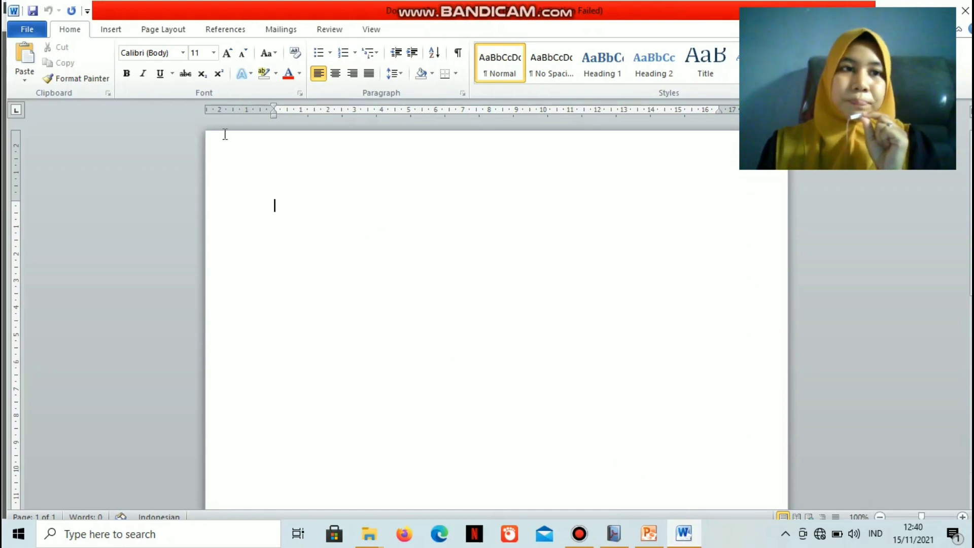
pyautogui.click(33, 32)
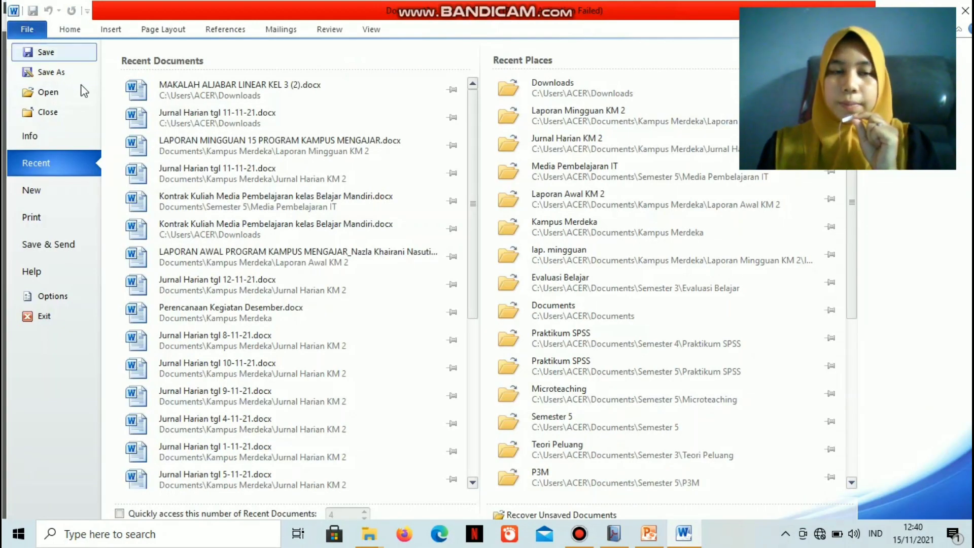
pyautogui.press('Escape')
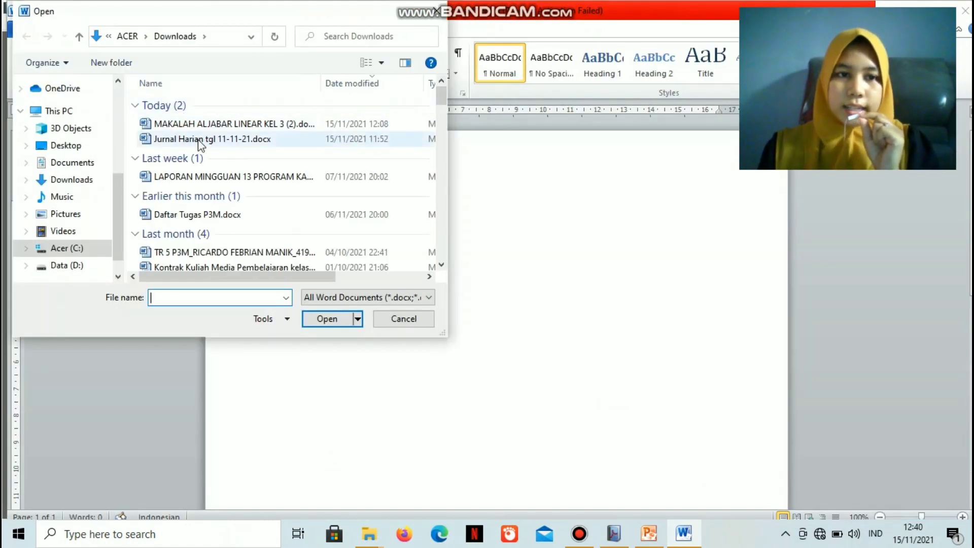
pyautogui.click(88, 165)
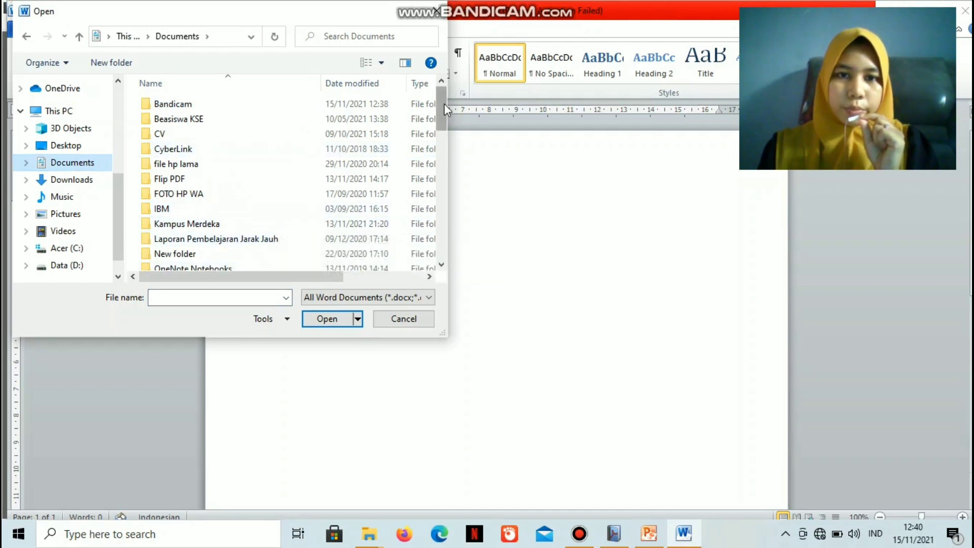
pyautogui.moveTo(442, 107); pyautogui.dragTo(457, 203)
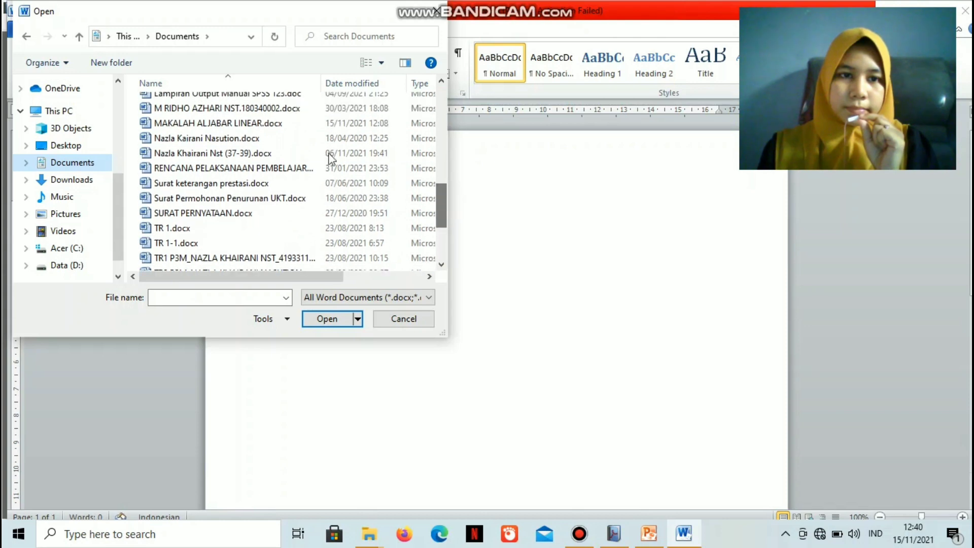
pyautogui.click(302, 124)
pyautogui.doubleClick(302, 127)
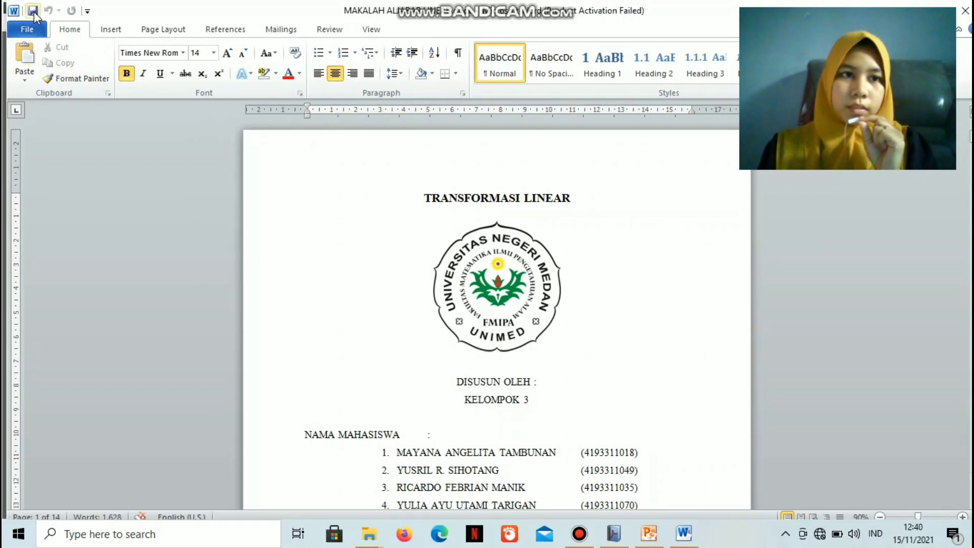
# Save a copy of the document in the Documents folder under the file name MAKALAH ALJABAR LINEAR.pdf, keeping the Word Document type
pyautogui.click(37, 31)
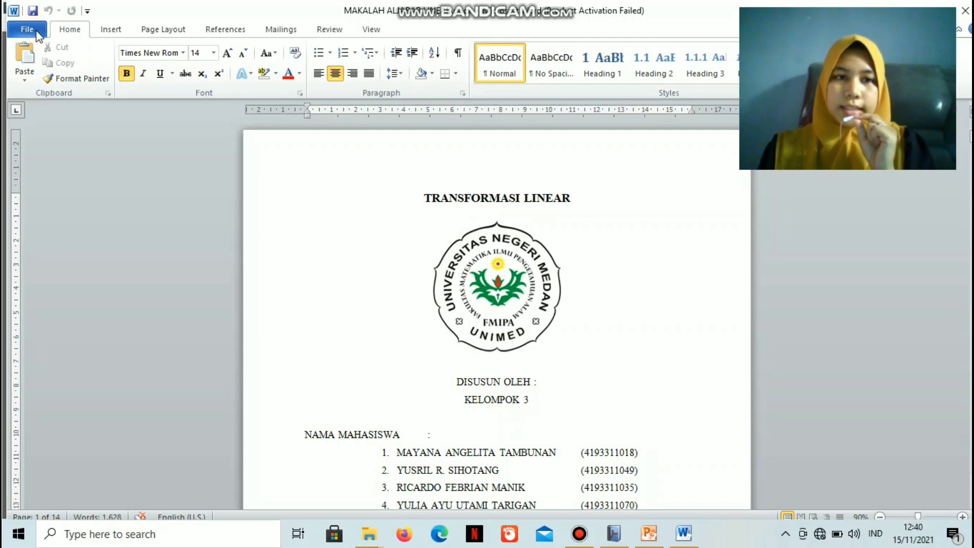
pyautogui.click(36, 32)
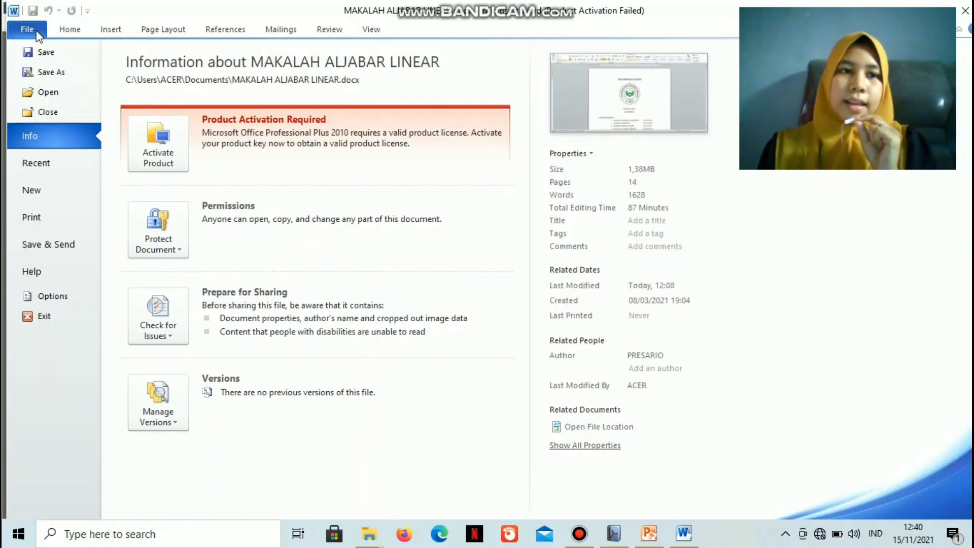
pyautogui.click(59, 74)
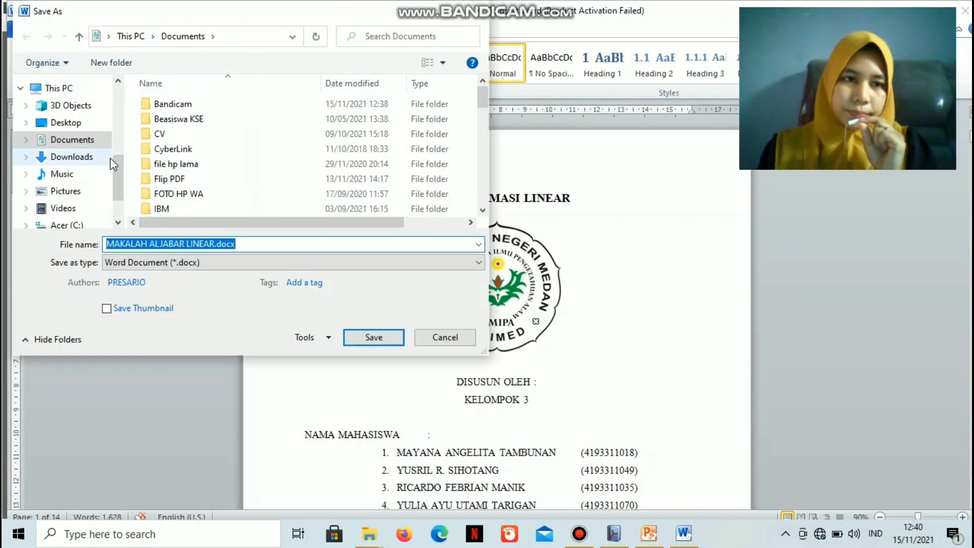
pyautogui.click(239, 244)
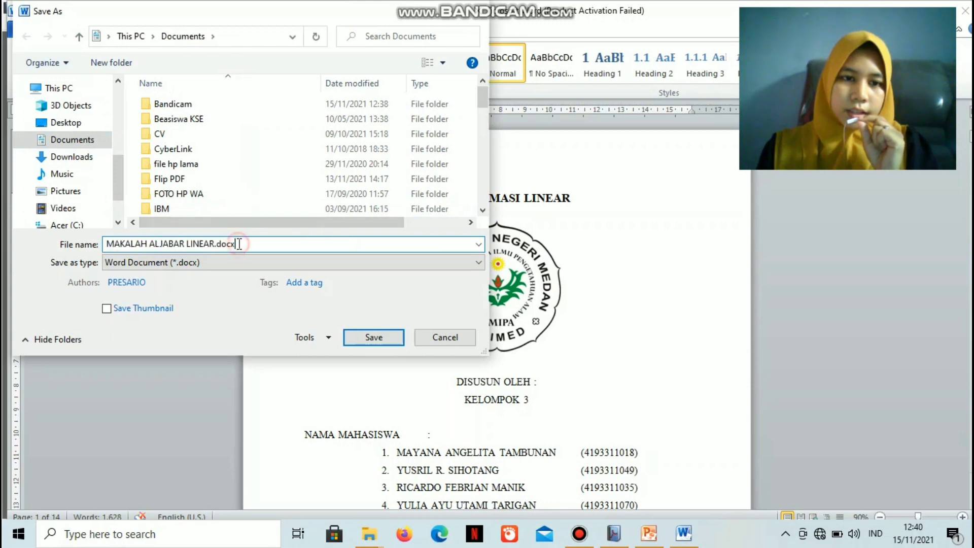
pyautogui.click(478, 245)
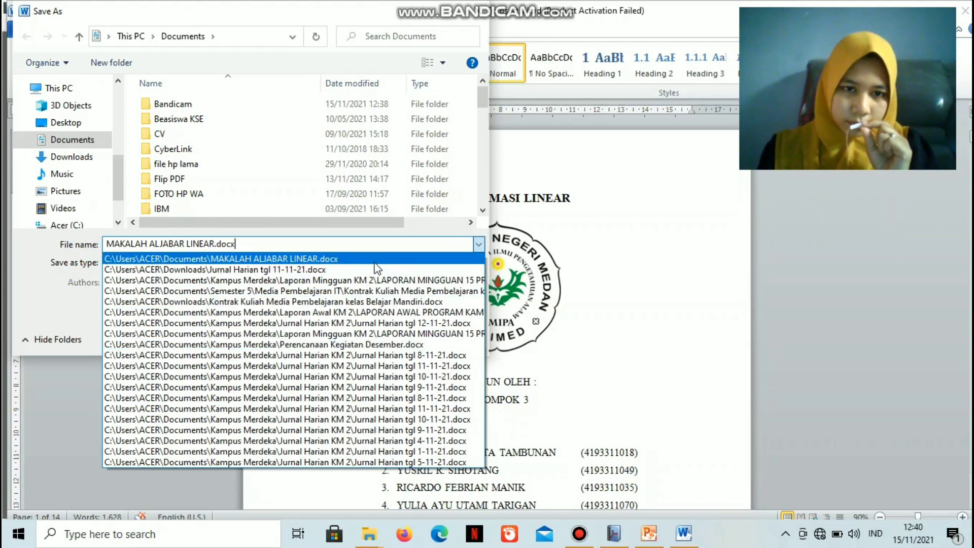
pyautogui.click(287, 246)
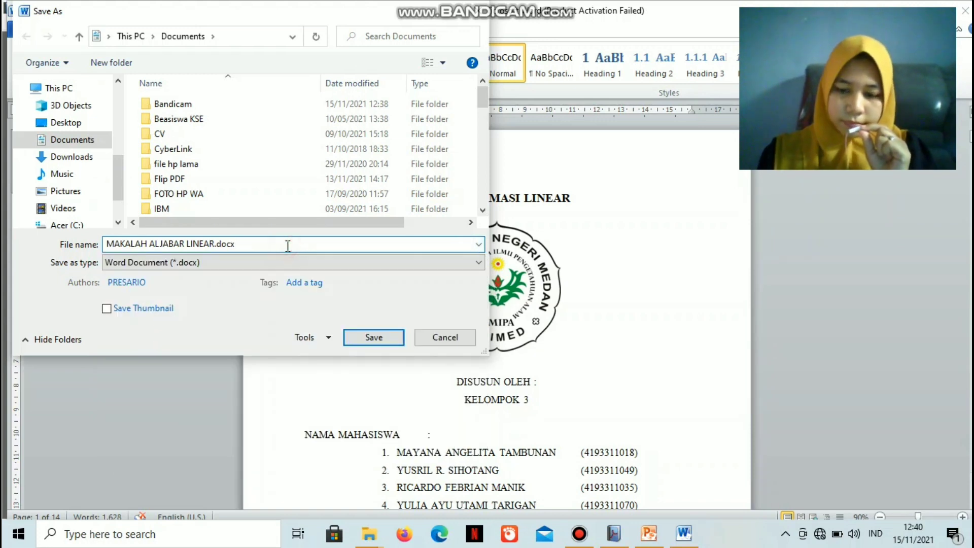
pyautogui.press('BackSpace')
pyautogui.press('BackSpace')
pyautogui.press('BackSpace')
pyautogui.press('BackSpace')
pyautogui.write('pdf')
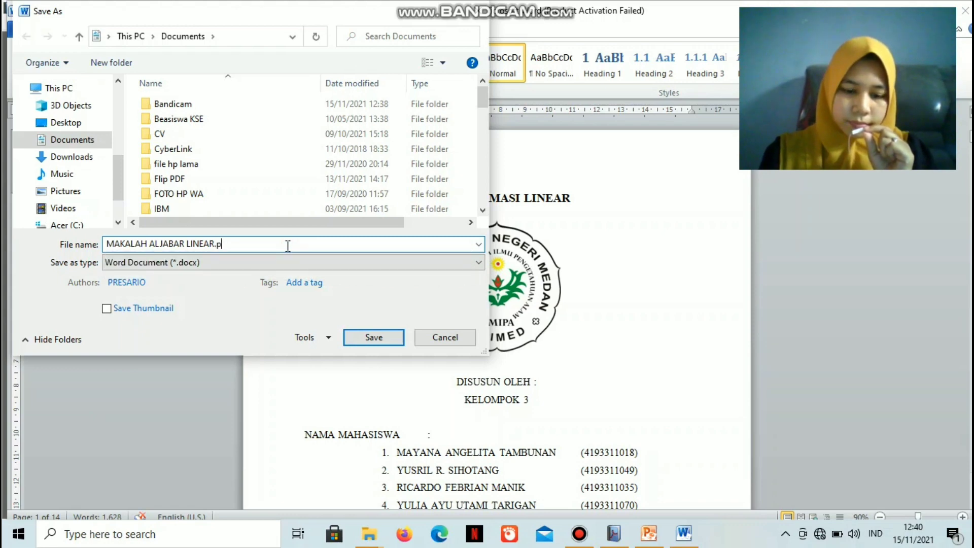
pyautogui.click(364, 339)
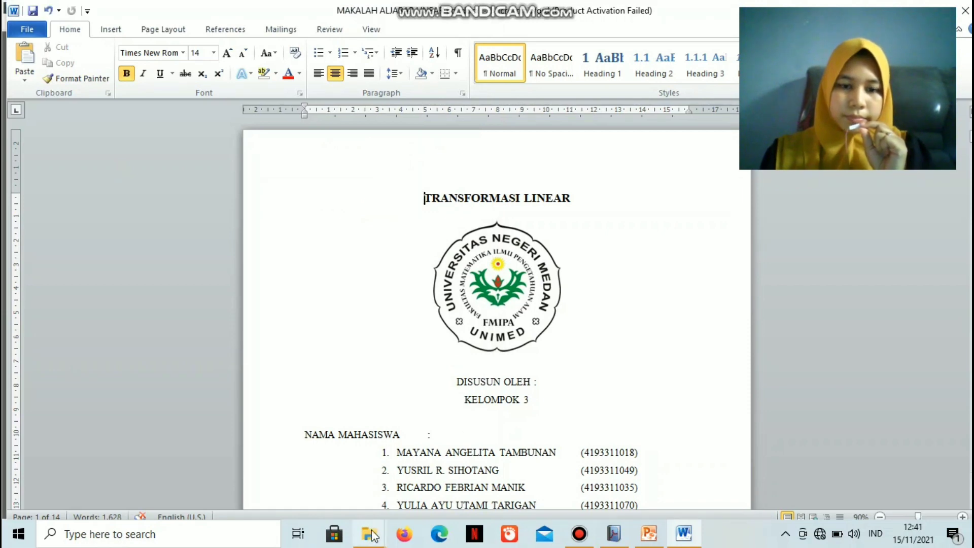
# Switch to File Explorer and check the Documents folder for the MAKALAH ALJABAR LINEAR PDF file
pyautogui.moveTo(371, 537)
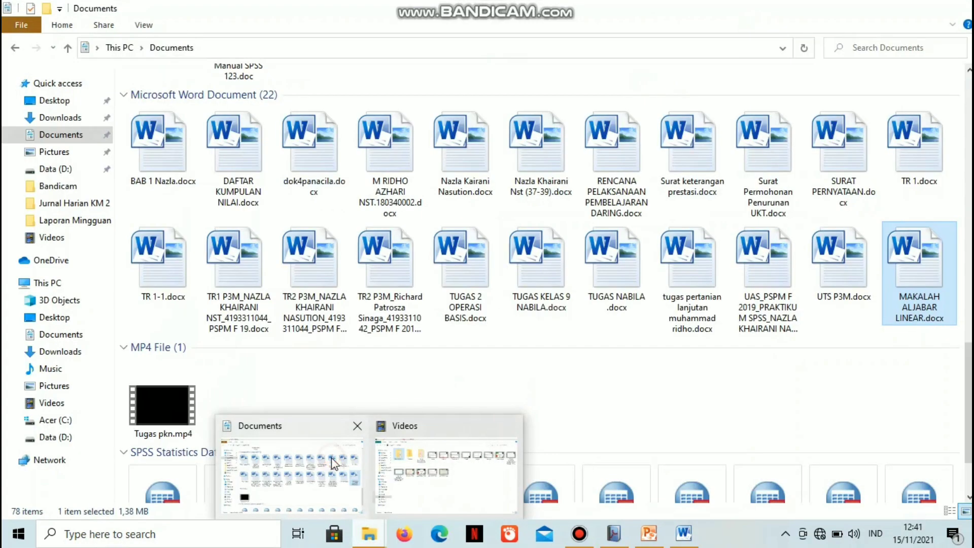
pyautogui.click(331, 458)
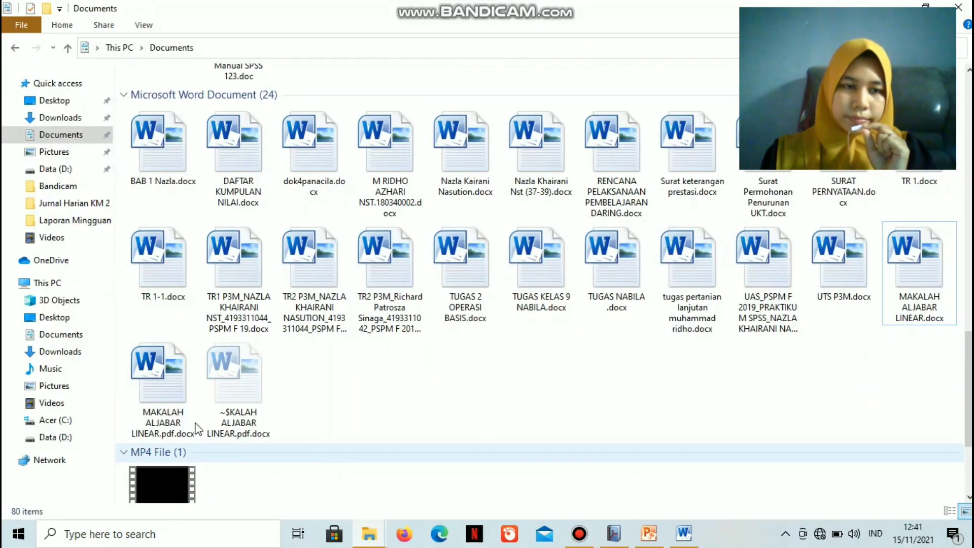
pyautogui.click(75, 136)
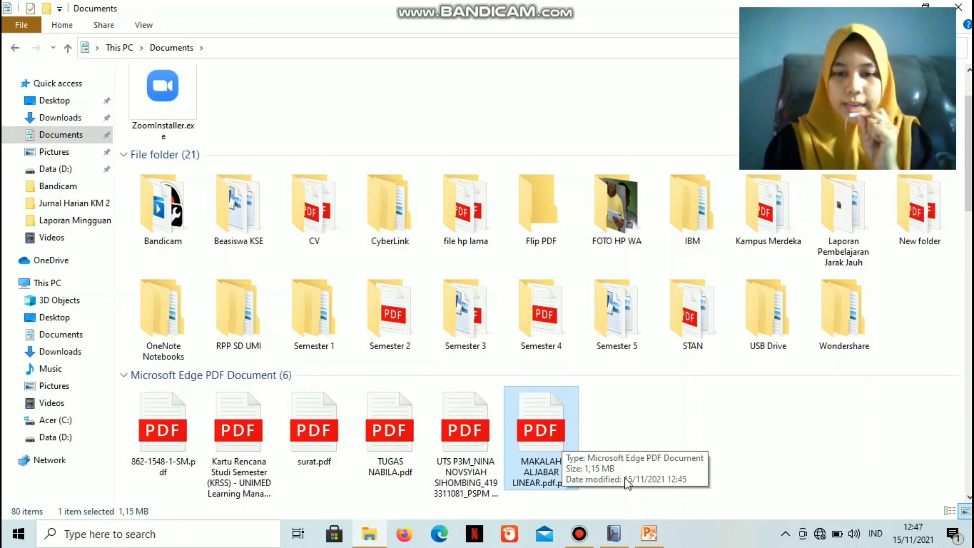
pyautogui.click(616, 537)
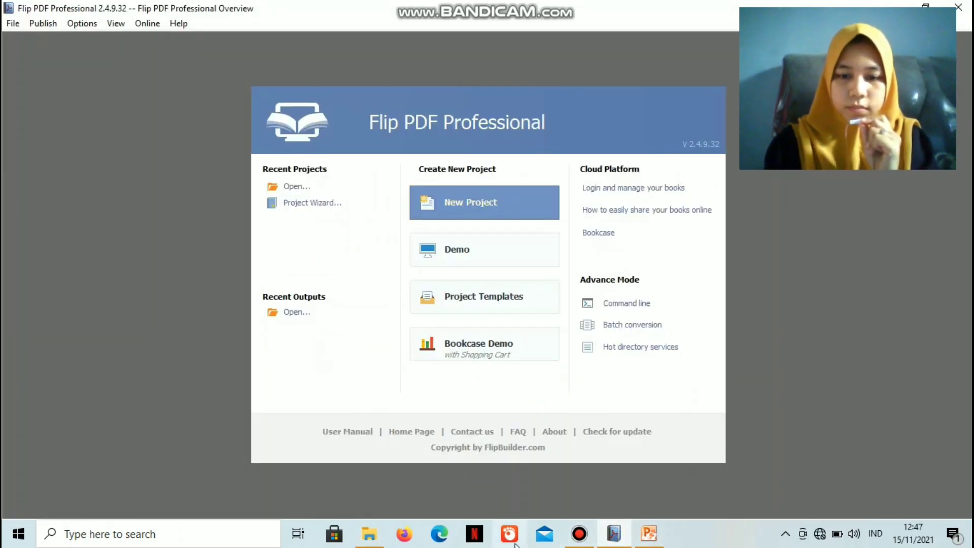
pyautogui.click(368, 533)
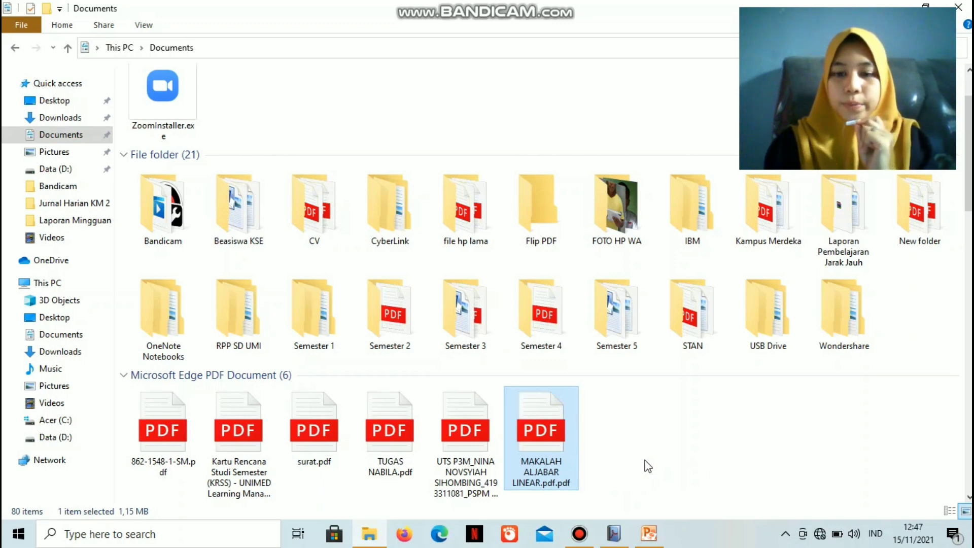
# Switch to Flip PDF Professional and create a new project in the HTML5 version
pyautogui.click(614, 537)
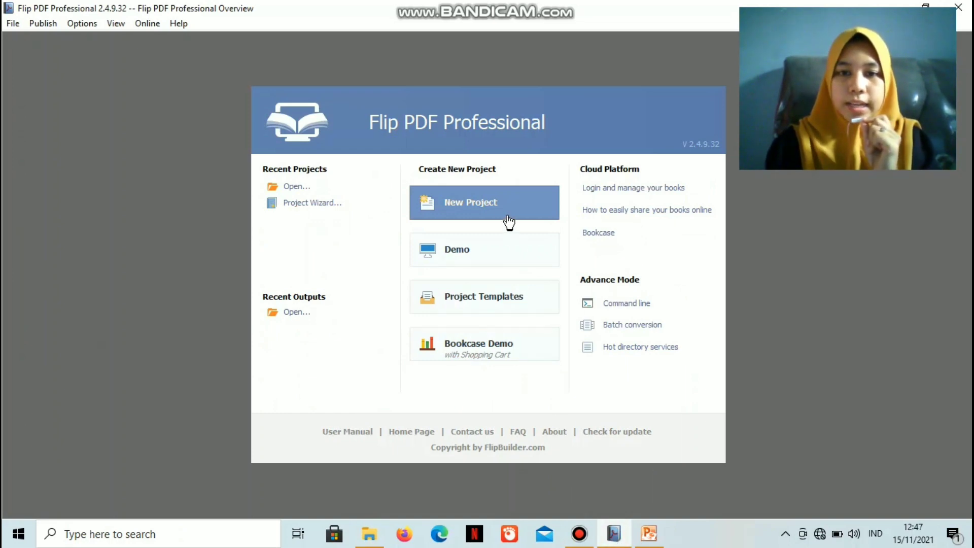
pyautogui.click(485, 205)
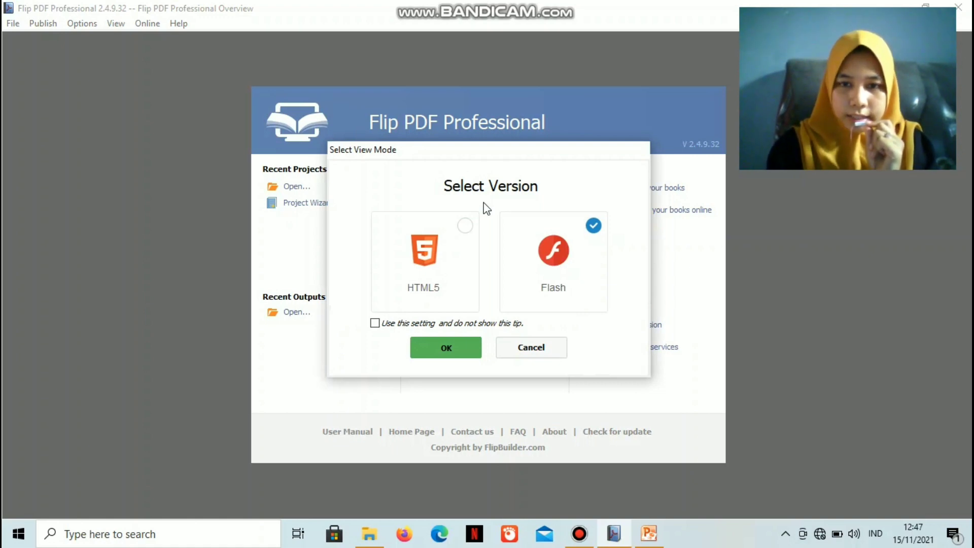
pyautogui.click(470, 228)
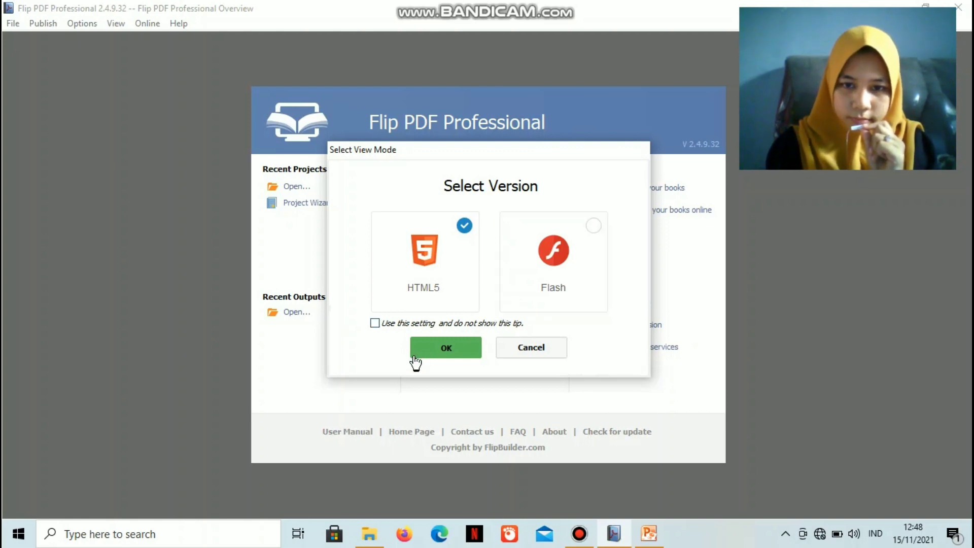
pyautogui.click(453, 348)
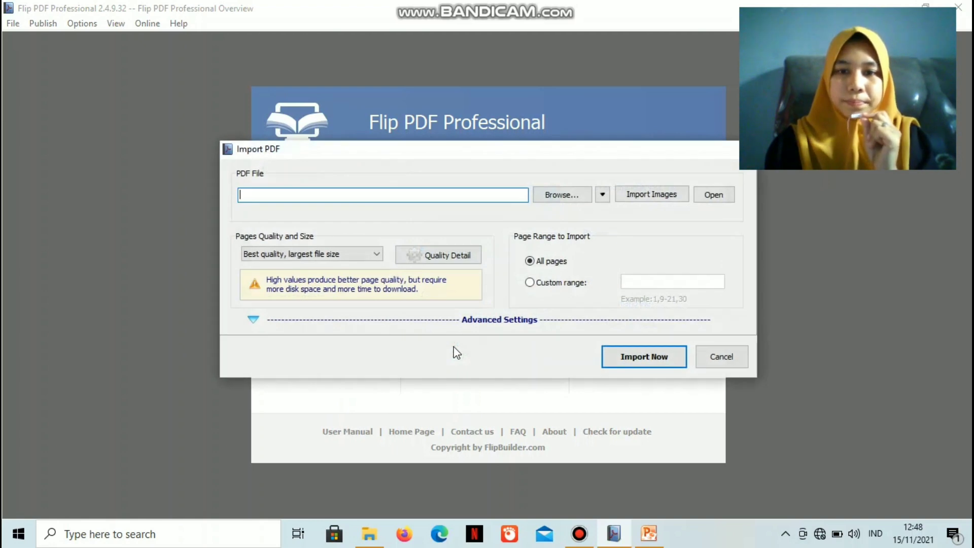
# Import all pages of MAKALAH ALJABAR LINEAR.pdf.pdf from the Documents folder, leaving the quality and advanced import settings at their defaults
pyautogui.click(568, 196)
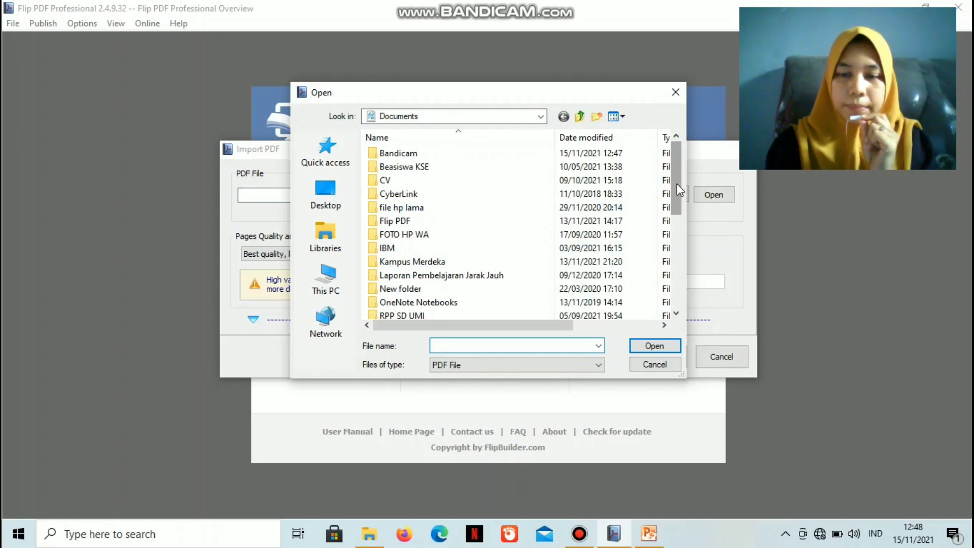
pyautogui.moveTo(677, 184); pyautogui.dragTo(682, 304)
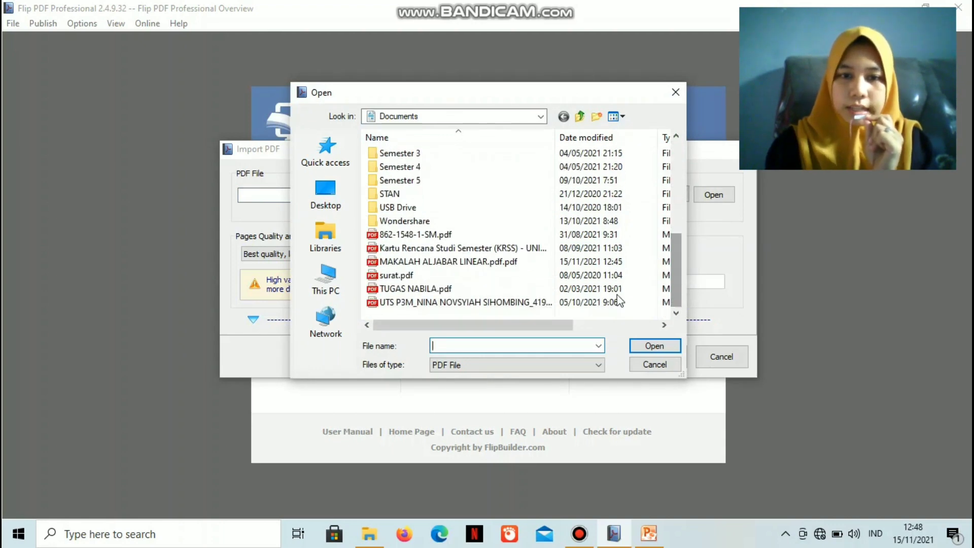
pyautogui.click(509, 263)
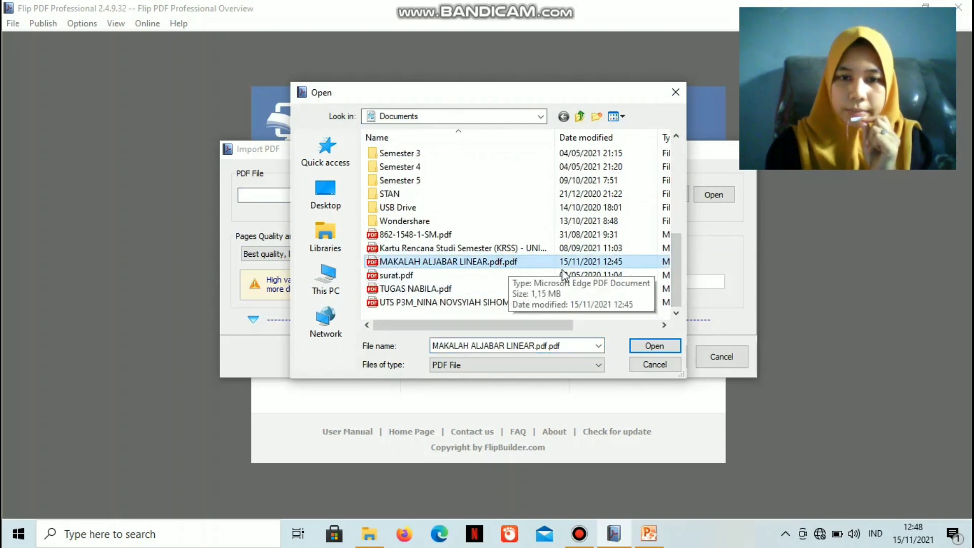
pyautogui.click(641, 348)
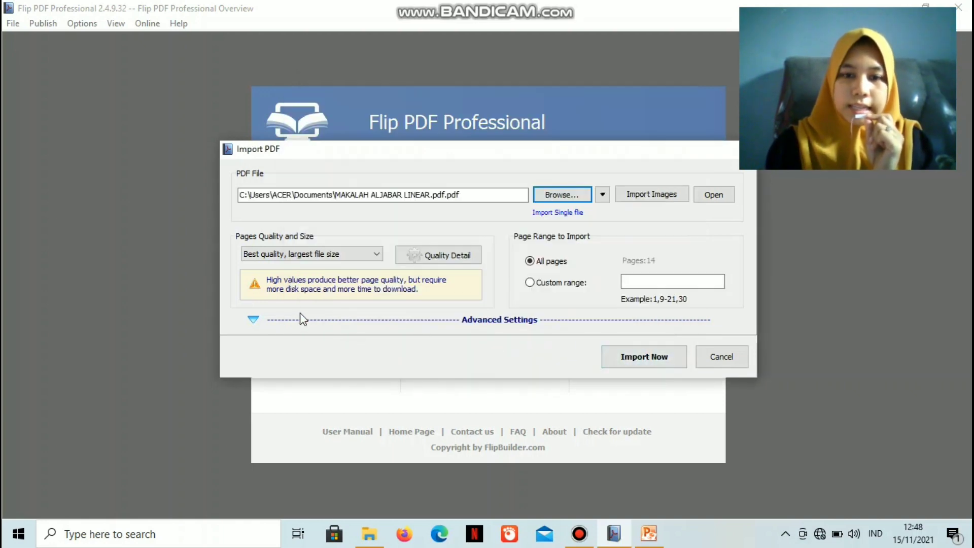
pyautogui.click(253, 320)
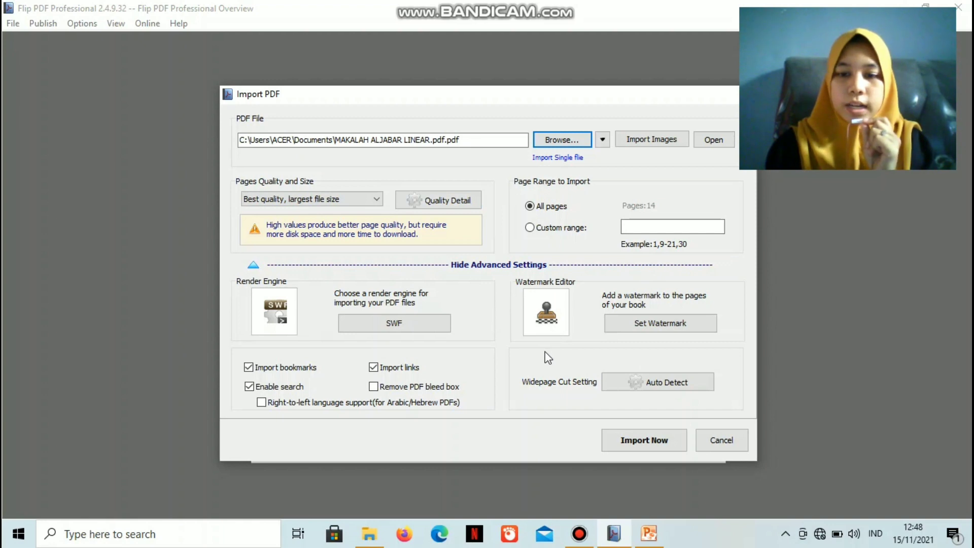
pyautogui.click(644, 441)
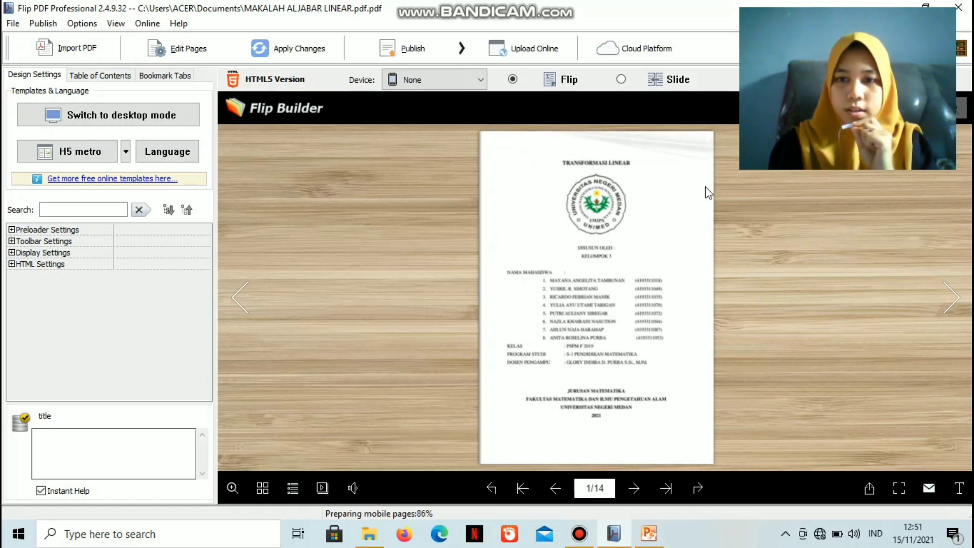
# Preview the page flipping by turning forward to pages 4-5 and back to the cover
pyautogui.click(714, 139)
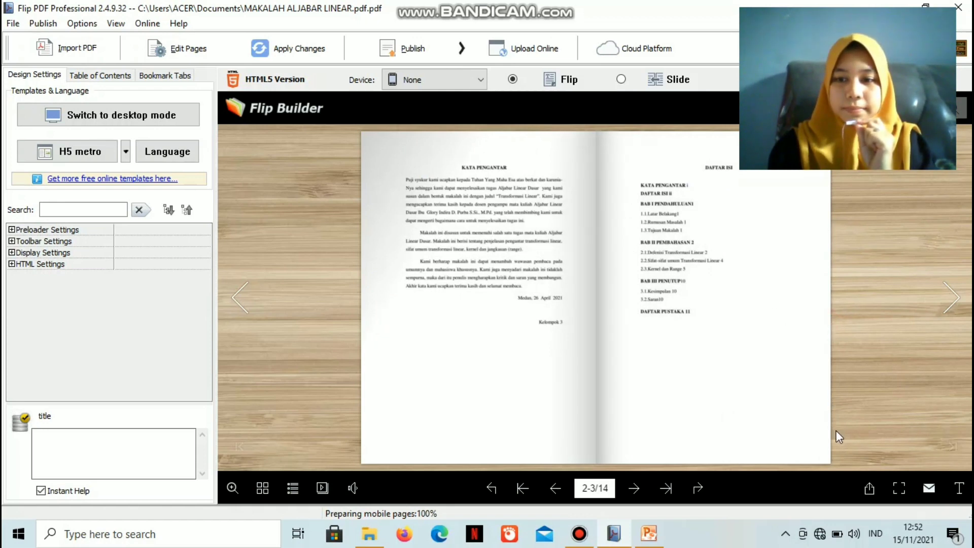
pyautogui.click(829, 458)
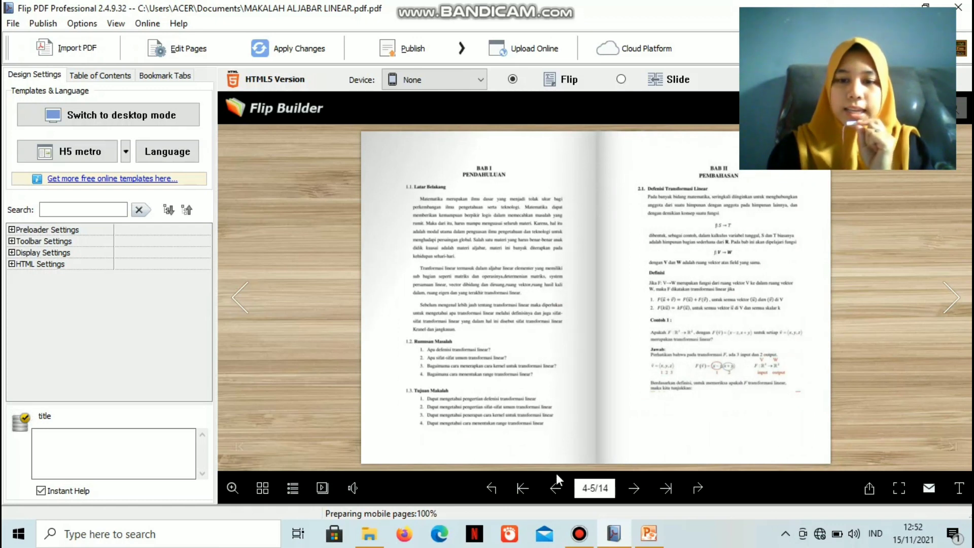
pyautogui.click(363, 462)
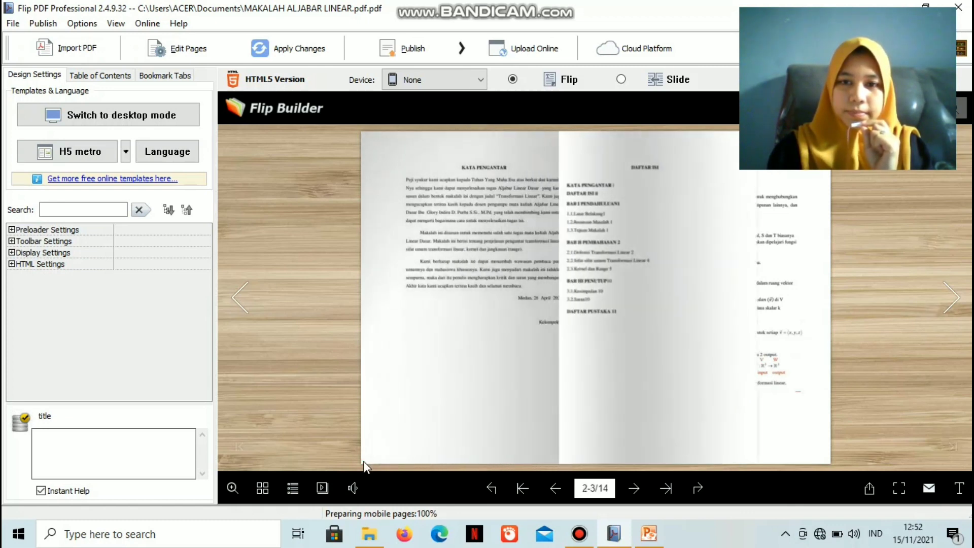
pyautogui.click(363, 461)
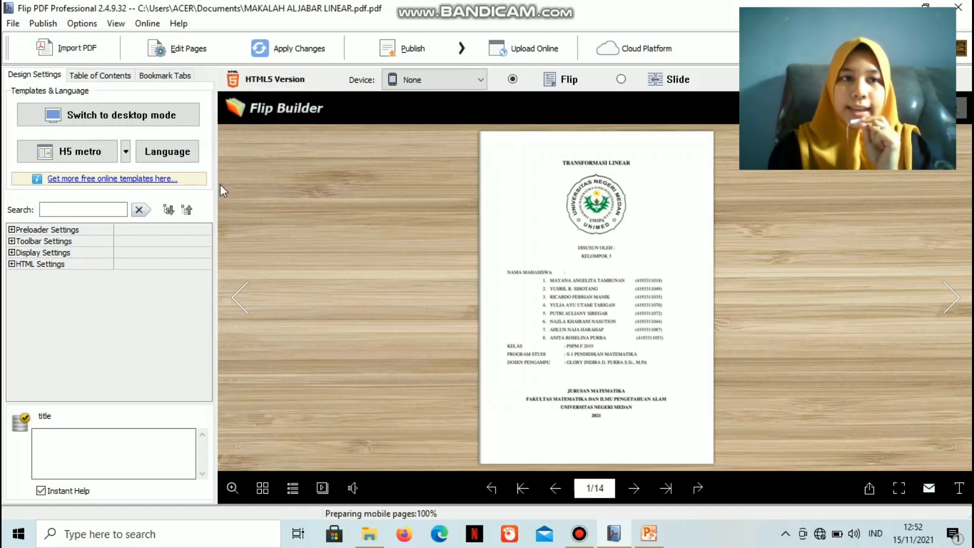
# Open the page editor and add a plain Type 1 text box reading 2021 beside KELOMPOK 3 on page 1
pyautogui.click(192, 50)
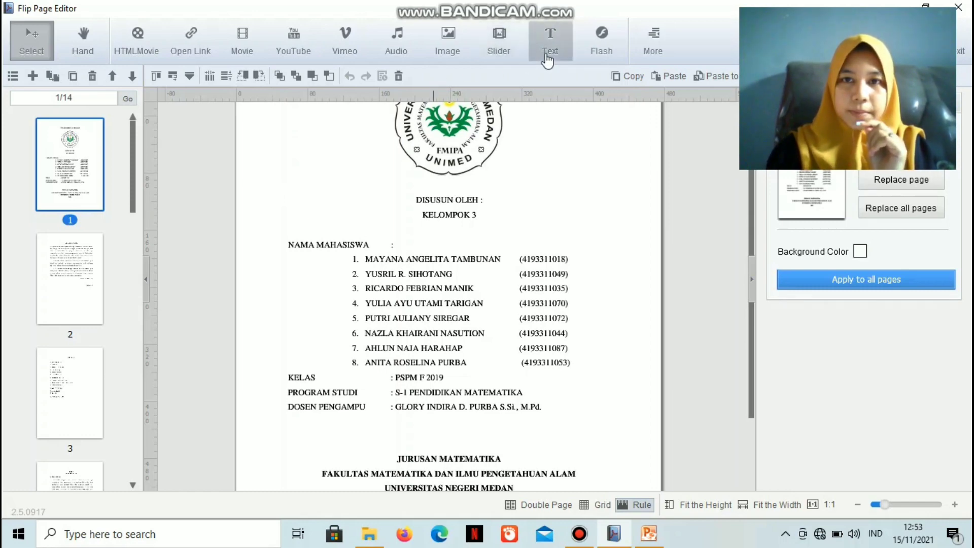
pyautogui.click(547, 60)
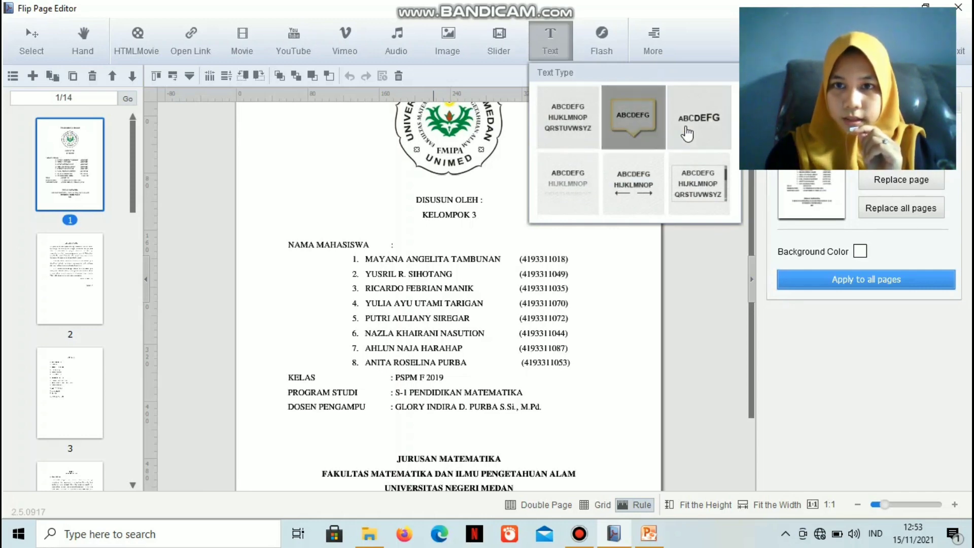
pyautogui.click(584, 124)
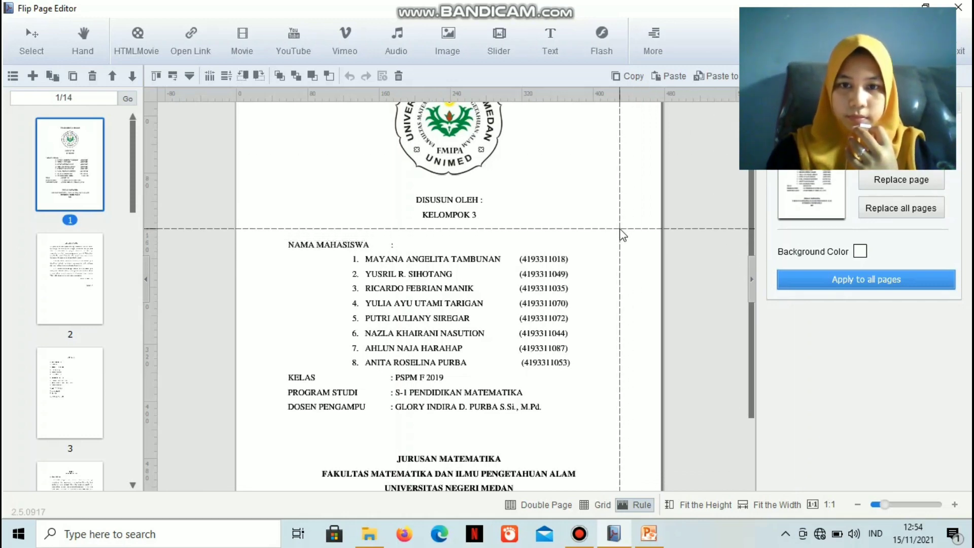
pyautogui.click(532, 223)
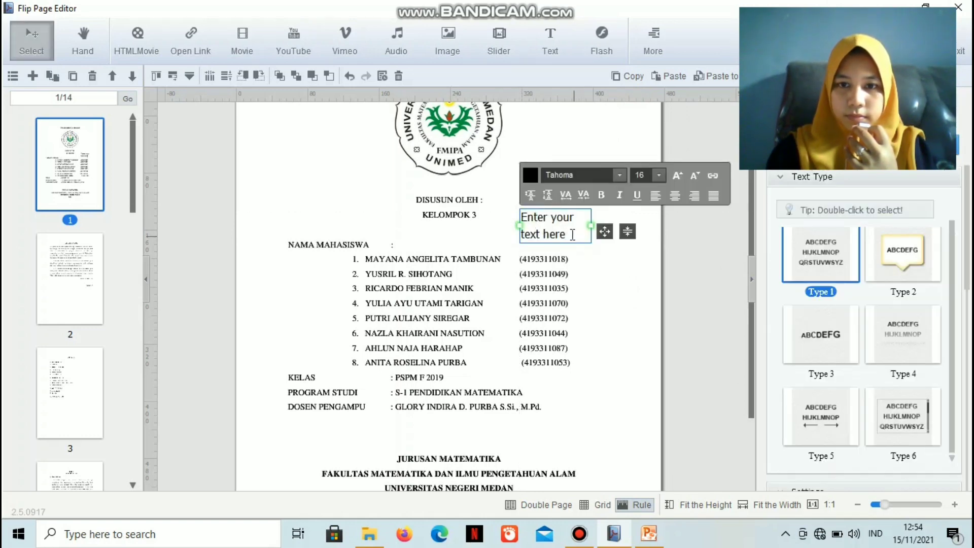
pyautogui.click(570, 234)
pyautogui.moveTo(557, 231); pyautogui.dragTo(523, 224)
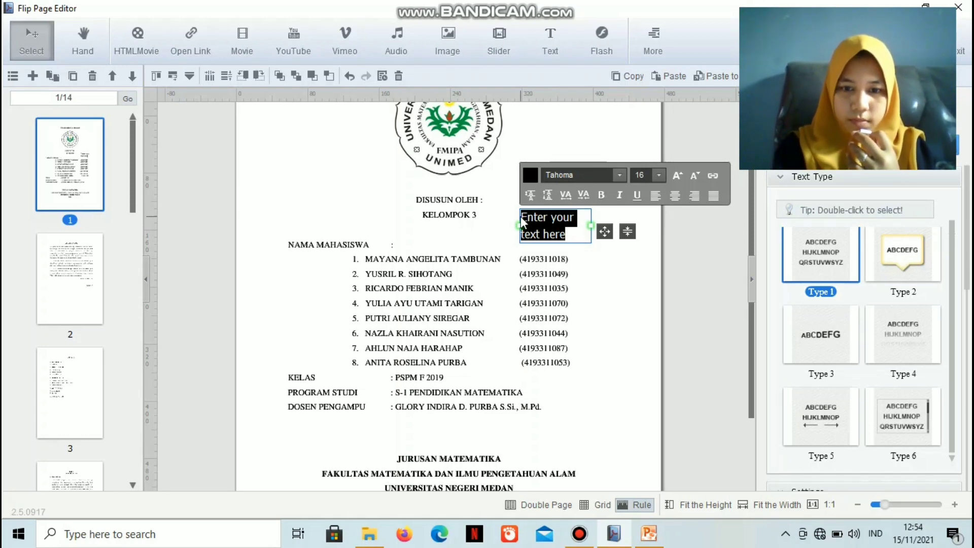
pyautogui.write('2021')
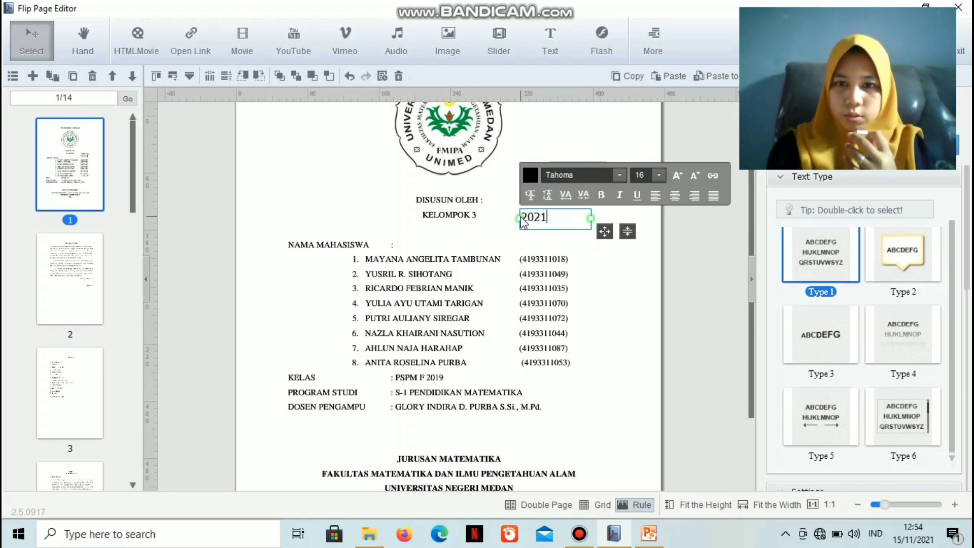
# Narrow the 2021 text box to fit its content and centre the text inside it
pyautogui.moveTo(590, 220); pyautogui.dragTo(552, 223)
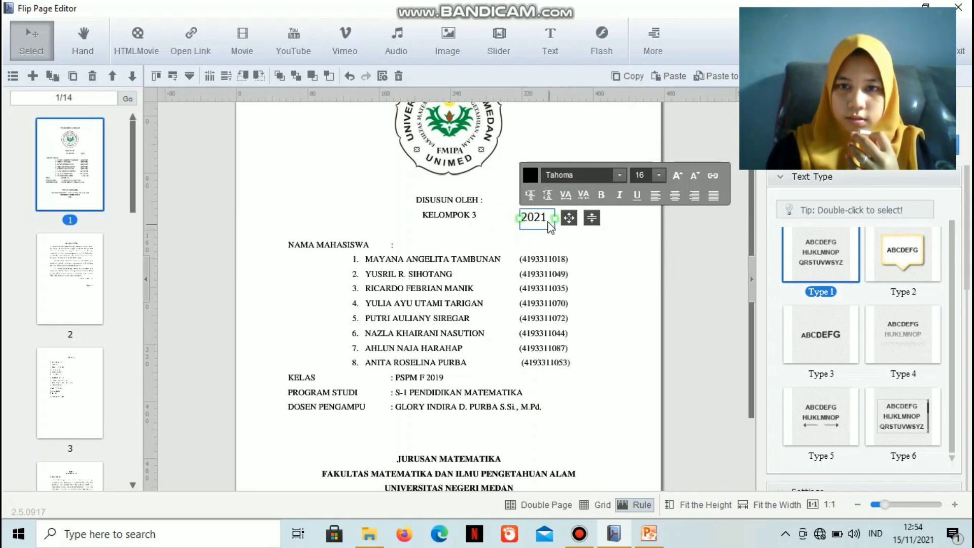
pyautogui.click(547, 218)
pyautogui.click(680, 198)
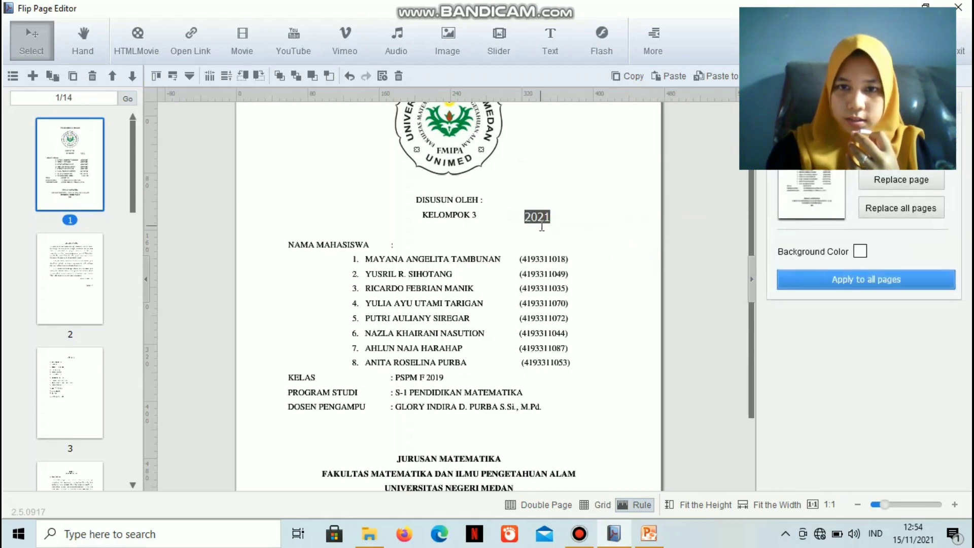
pyautogui.doubleClick(537, 217)
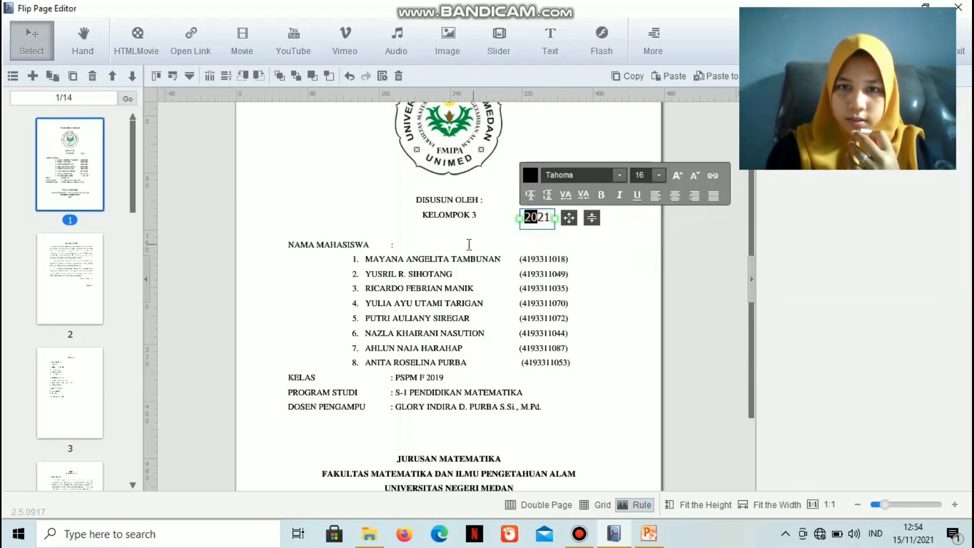
pyautogui.click(590, 250)
pyautogui.doubleClick(544, 217)
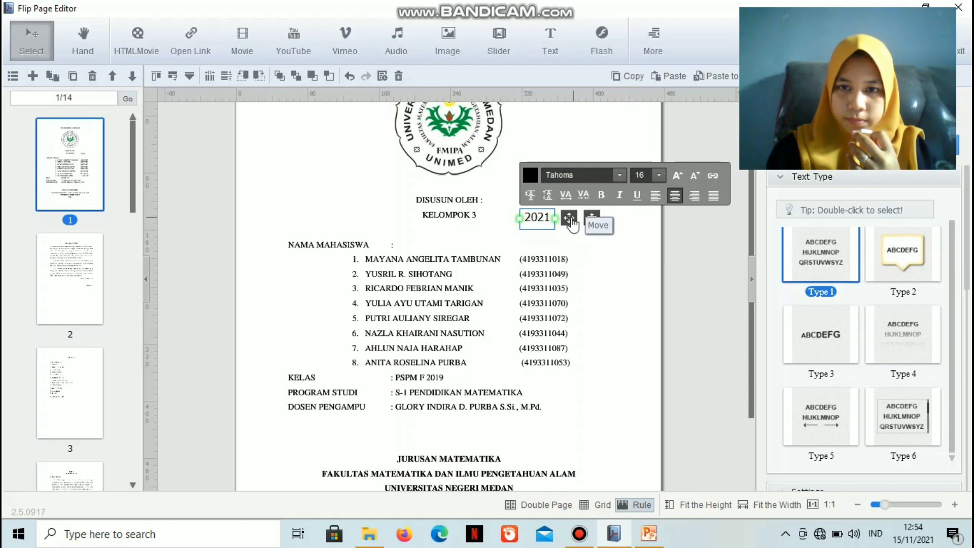
# Move the 2021 text box to just below the KELOMPOK 3 line, centred on the cover page
pyautogui.click(569, 222)
pyautogui.moveTo(569, 222); pyautogui.dragTo(481, 232)
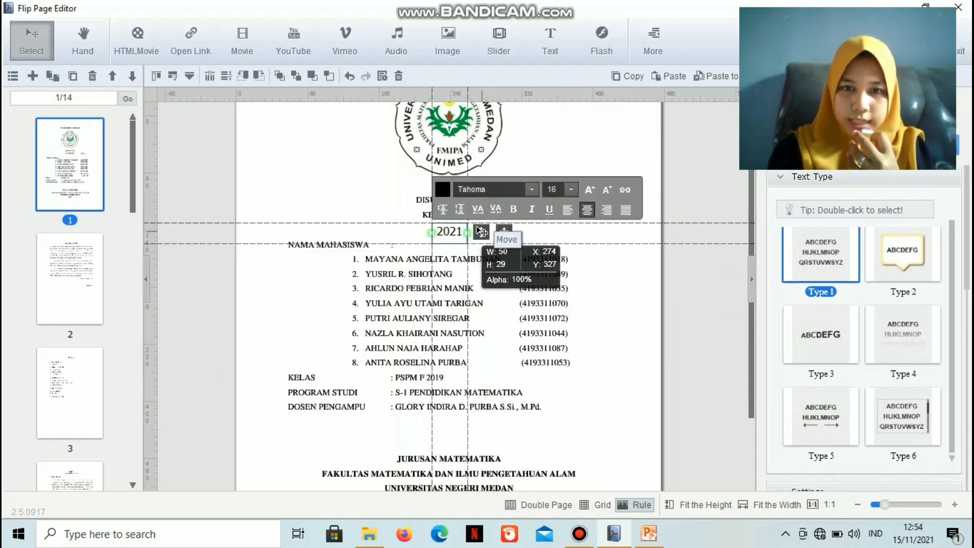
pyautogui.moveTo(482, 232); pyautogui.dragTo(478, 184)
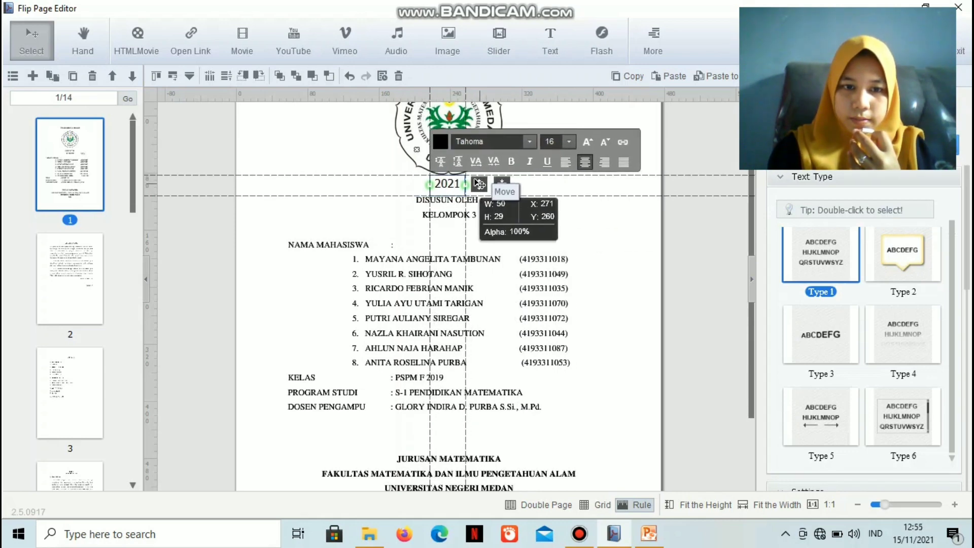
pyautogui.moveTo(478, 183); pyautogui.dragTo(478, 184)
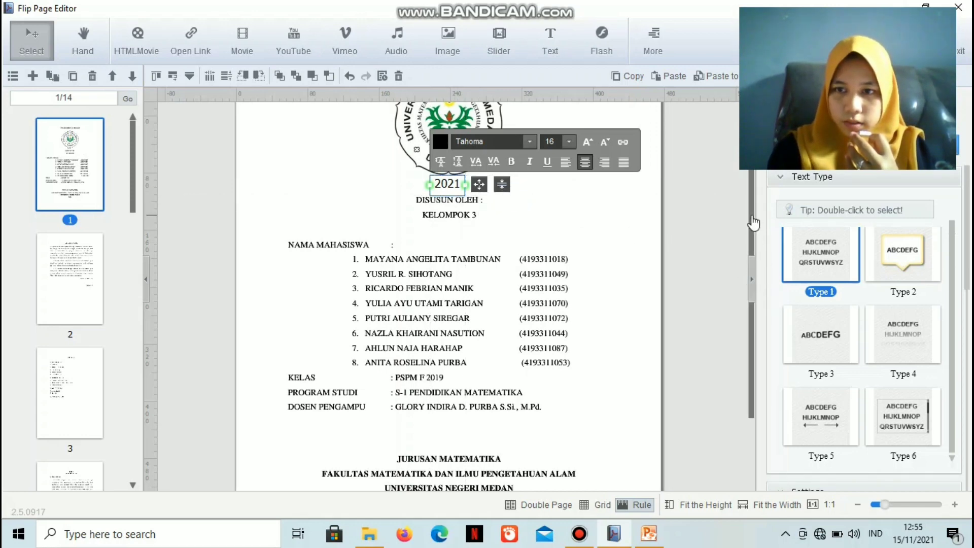
pyautogui.moveTo(754, 223); pyautogui.dragTo(743, 174)
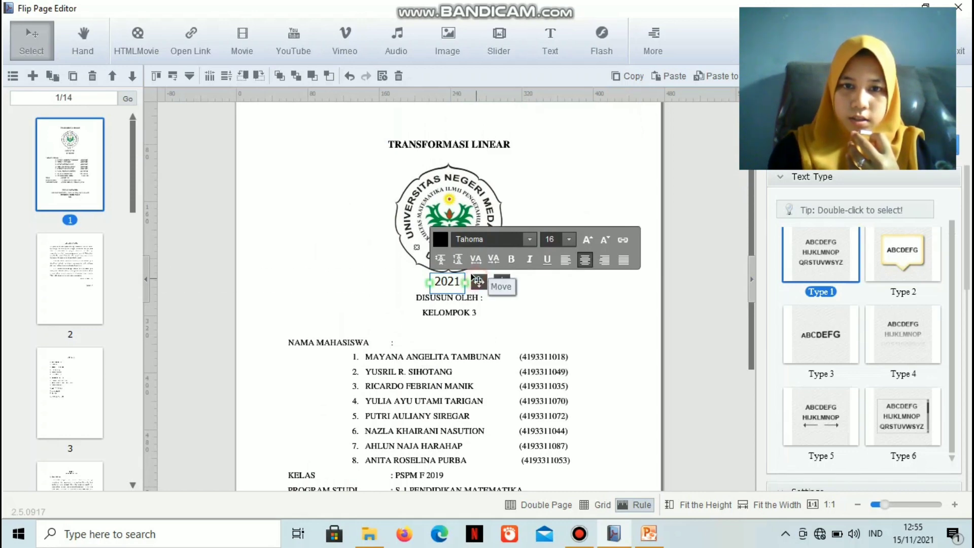
pyautogui.moveTo(479, 282); pyautogui.dragTo(483, 327)
pyautogui.click(535, 359)
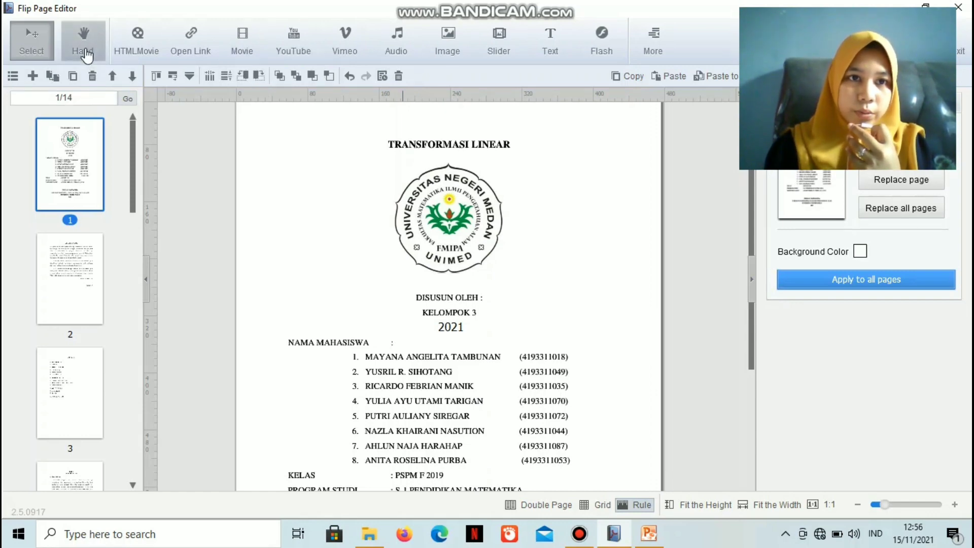
# Place a YouTube video object over the TRANSFORMASI LINEAR title on page 1, and delete it
pyautogui.click(299, 63)
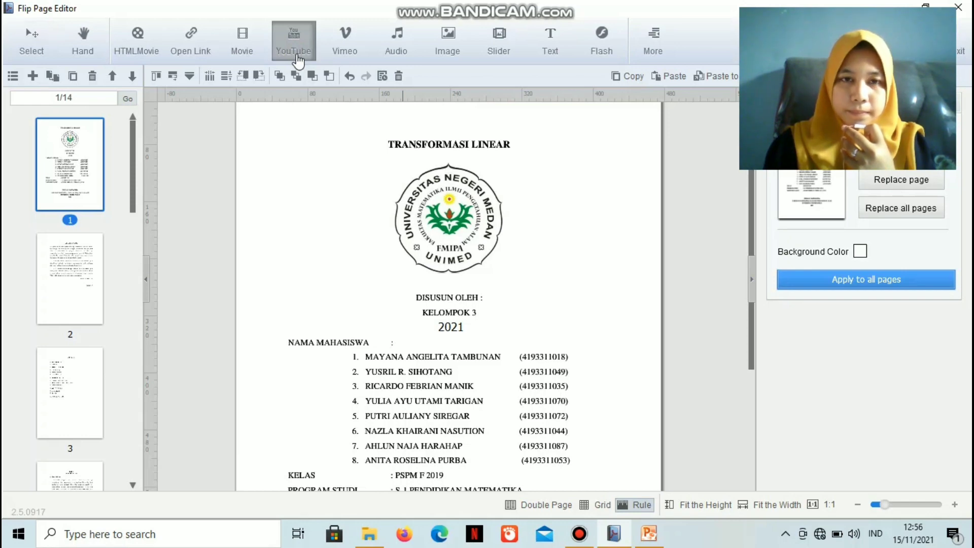
pyautogui.click(362, 132)
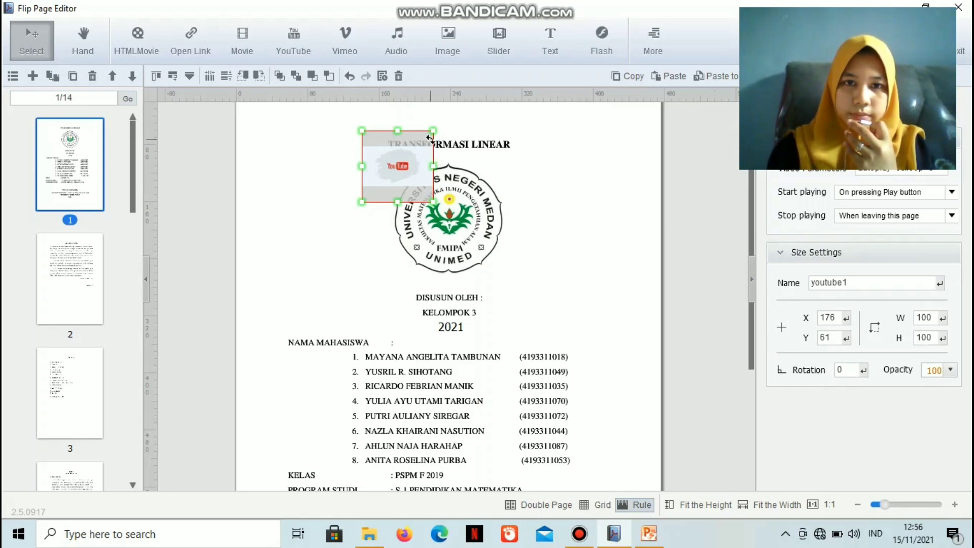
pyautogui.click(398, 75)
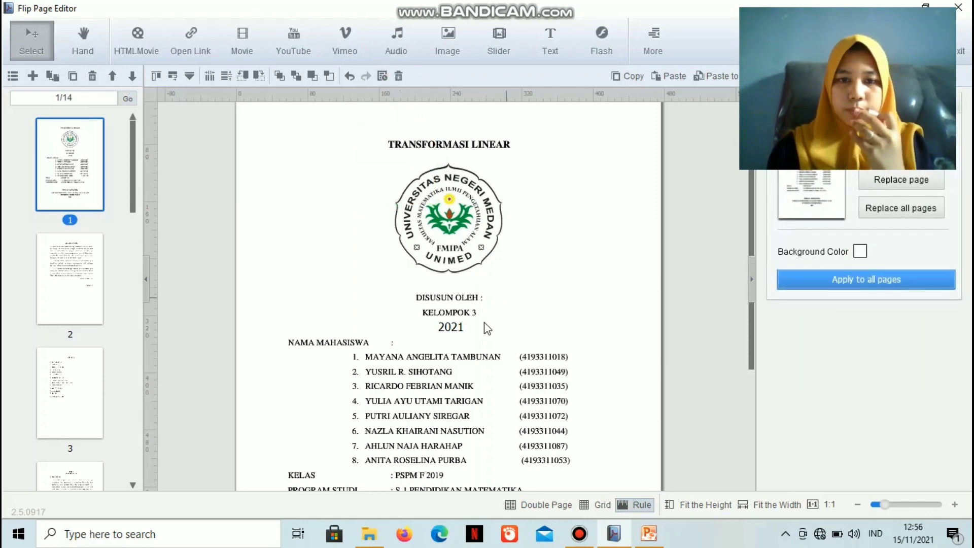
# Delete the 2021 text box from the cover page and save the page edits
pyautogui.doubleClick(452, 327)
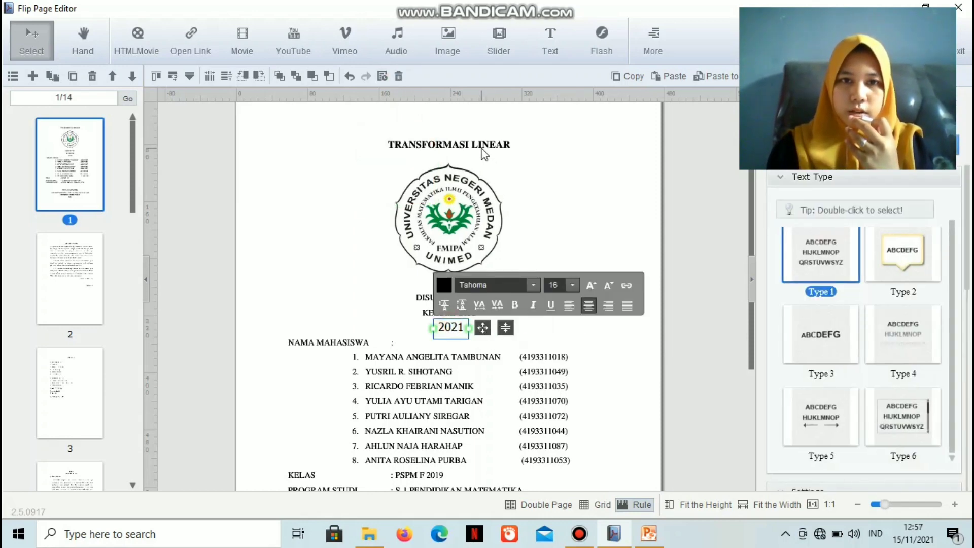
pyautogui.click(399, 76)
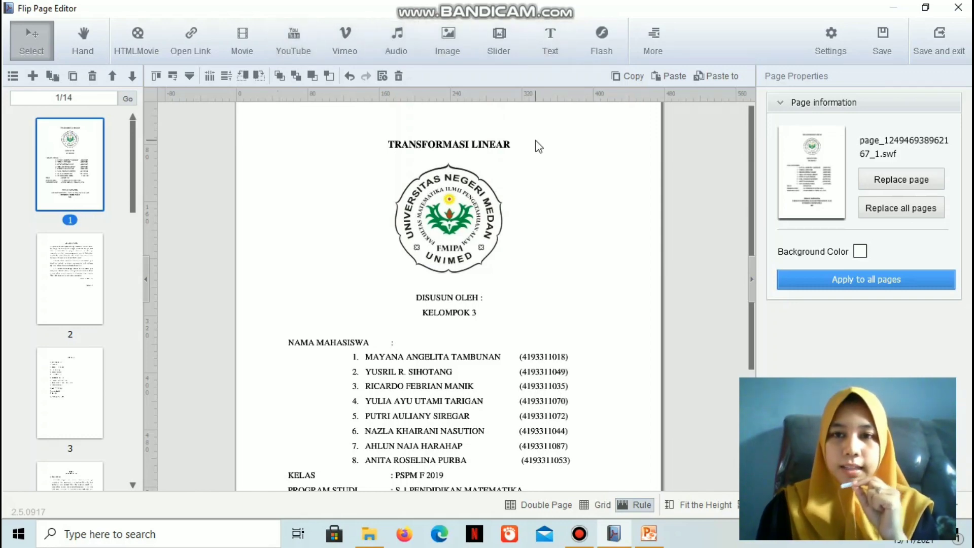
pyautogui.click(878, 53)
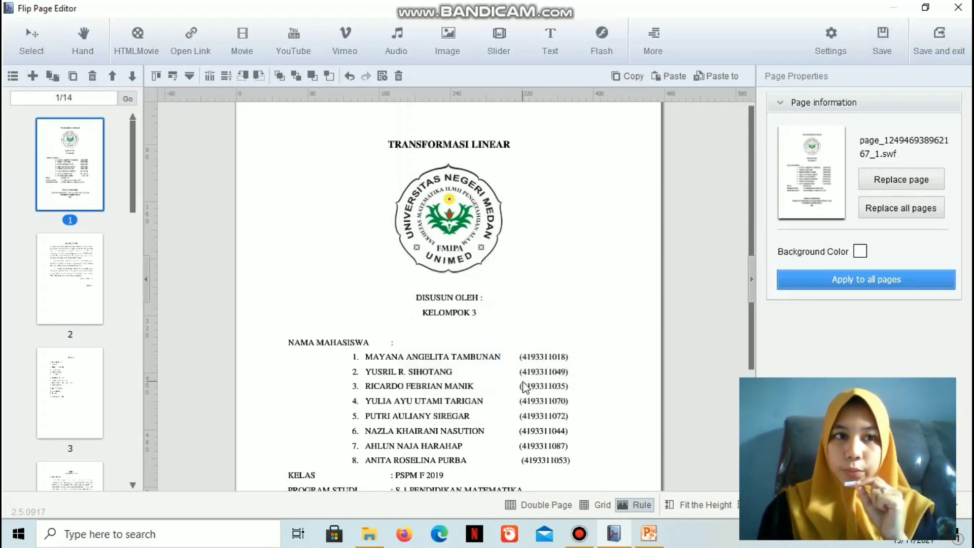
pyautogui.click(884, 36)
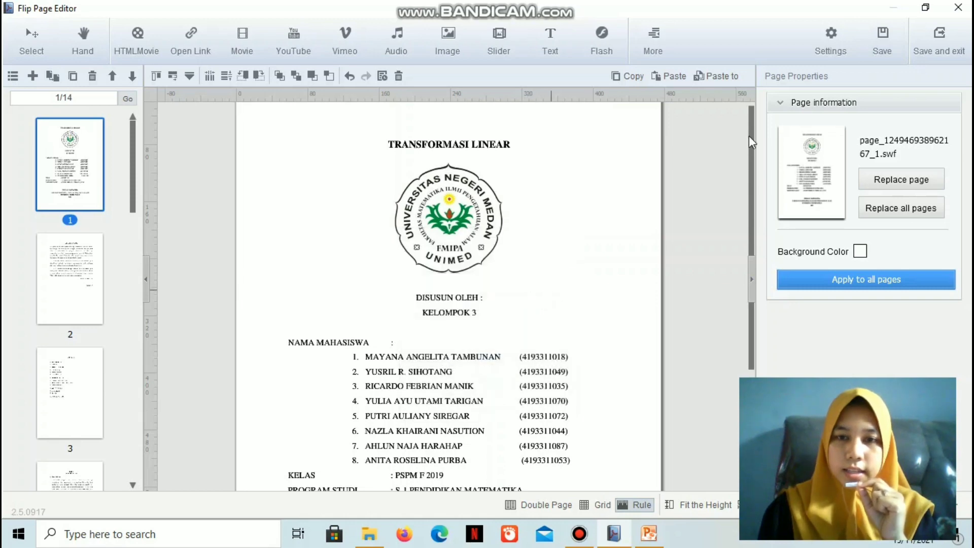
pyautogui.click(874, 51)
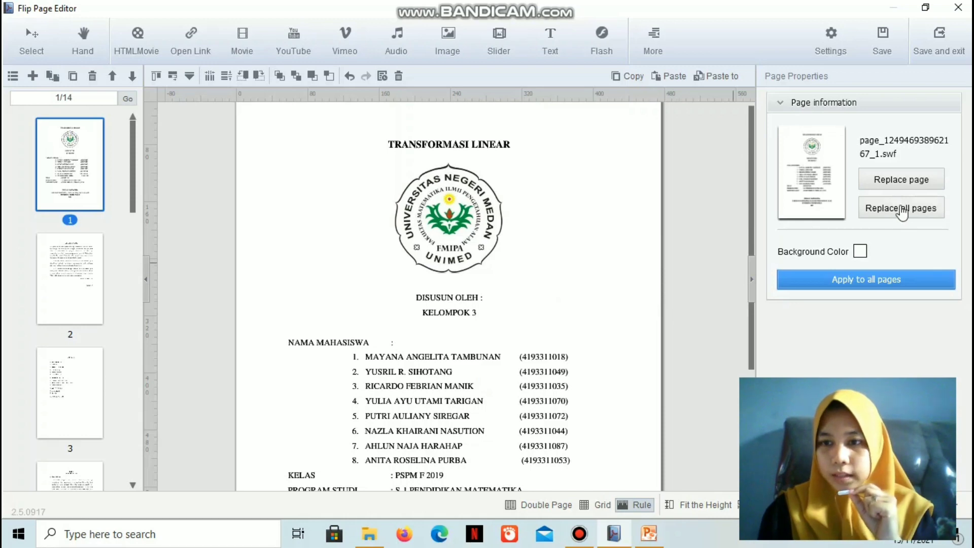
# View the background colour palette for page 1 and close it without choosing a colour
pyautogui.click(860, 252)
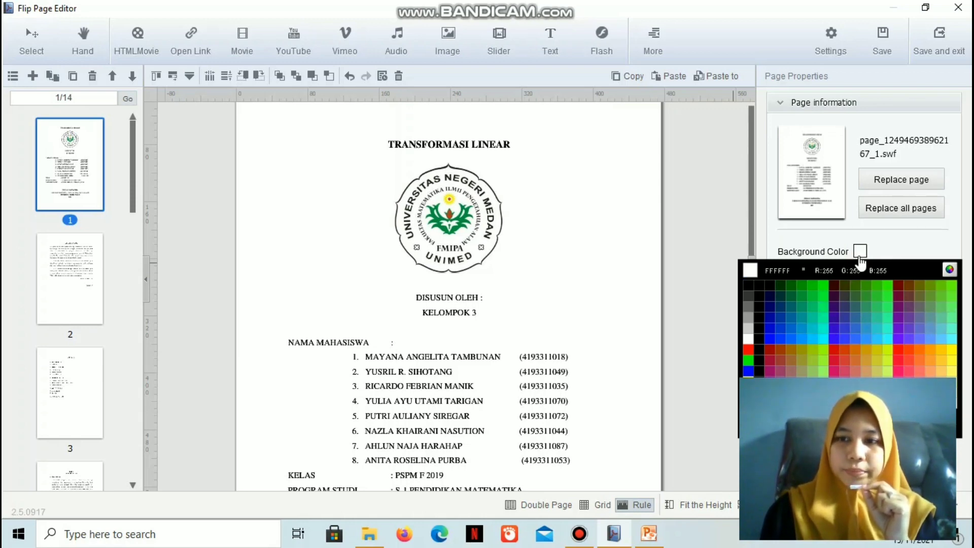
pyautogui.click(823, 254)
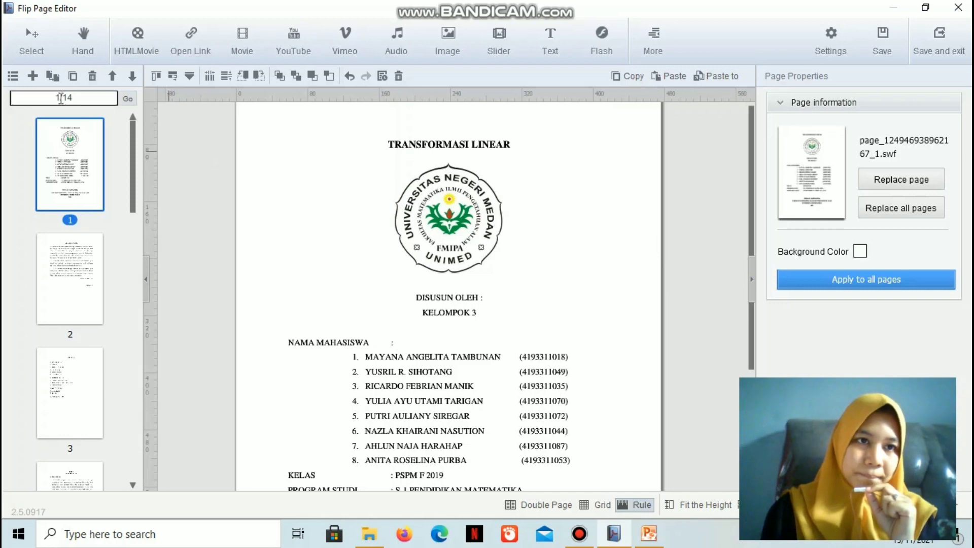
# Show the pages as a plain list and return to the thumbnail view
pyautogui.click(17, 79)
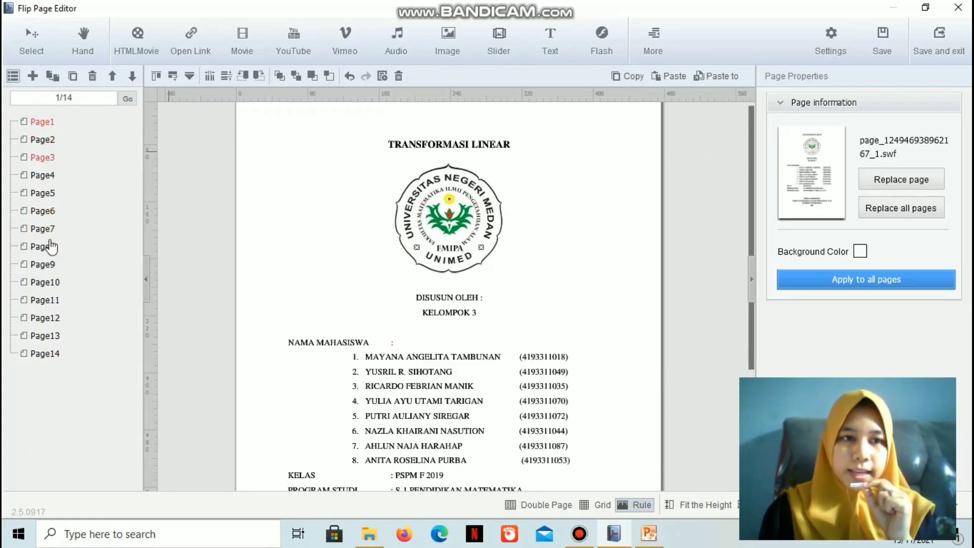
pyautogui.click(194, 240)
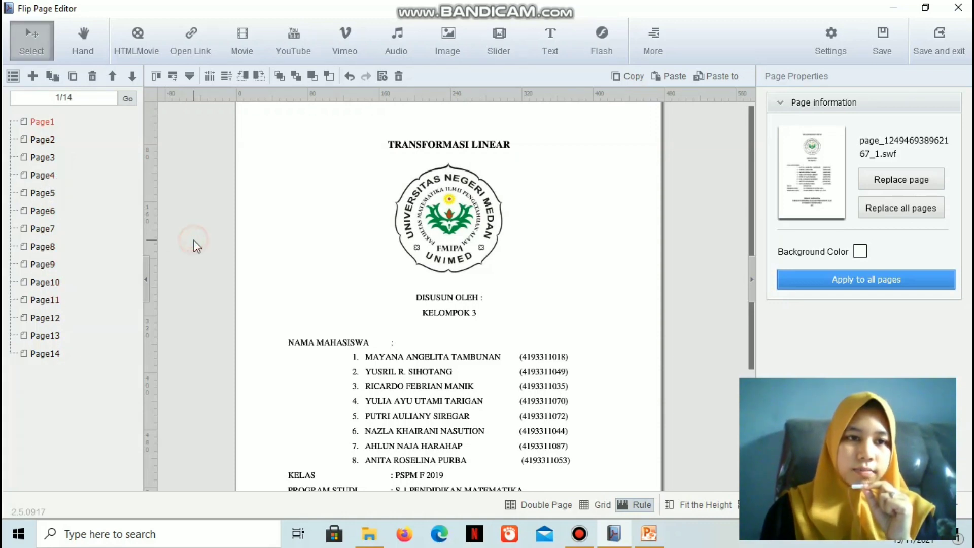
pyautogui.click(13, 77)
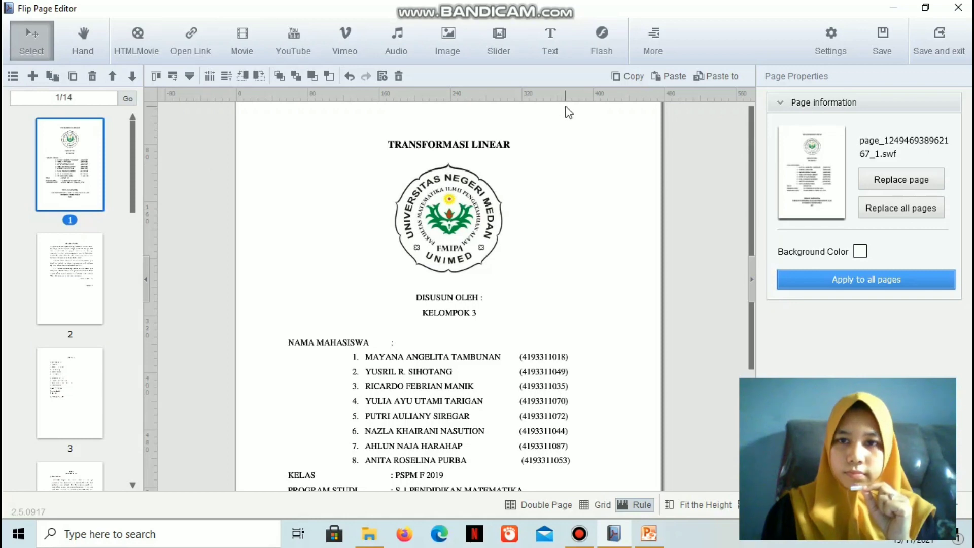